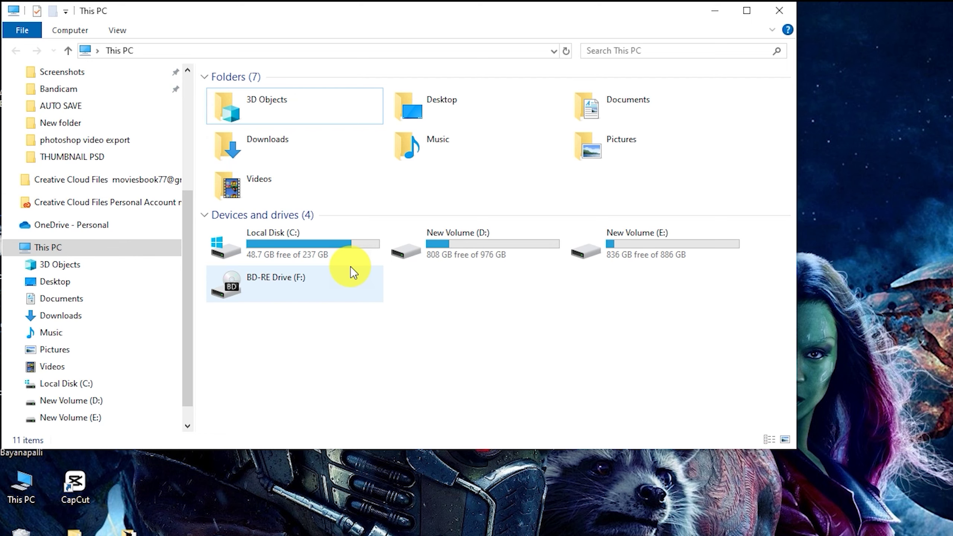
Close the This PC window and refresh the desktop
click(778, 10)
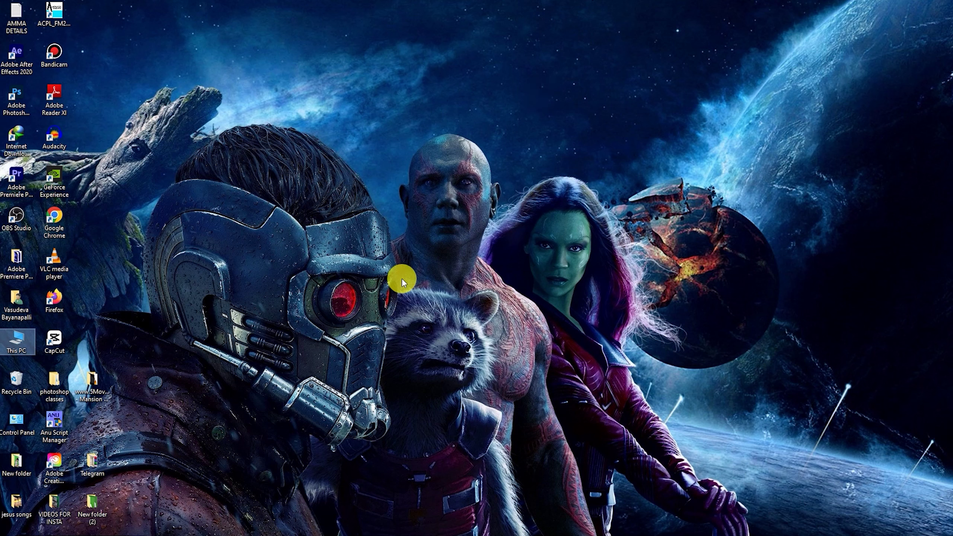
right_click(336, 171)
click(368, 203)
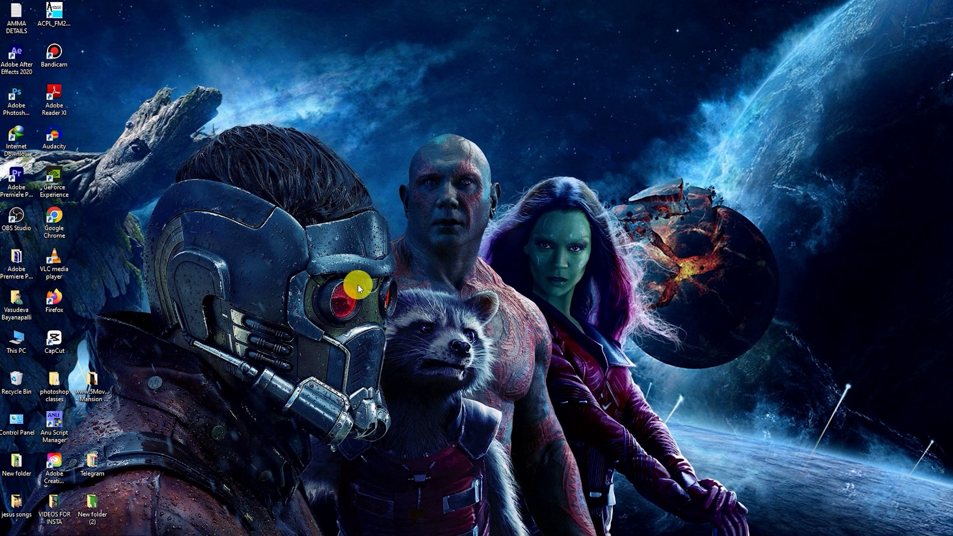
Open the Windows Temp folder by executing temp from the Run dialog
key(super+r)
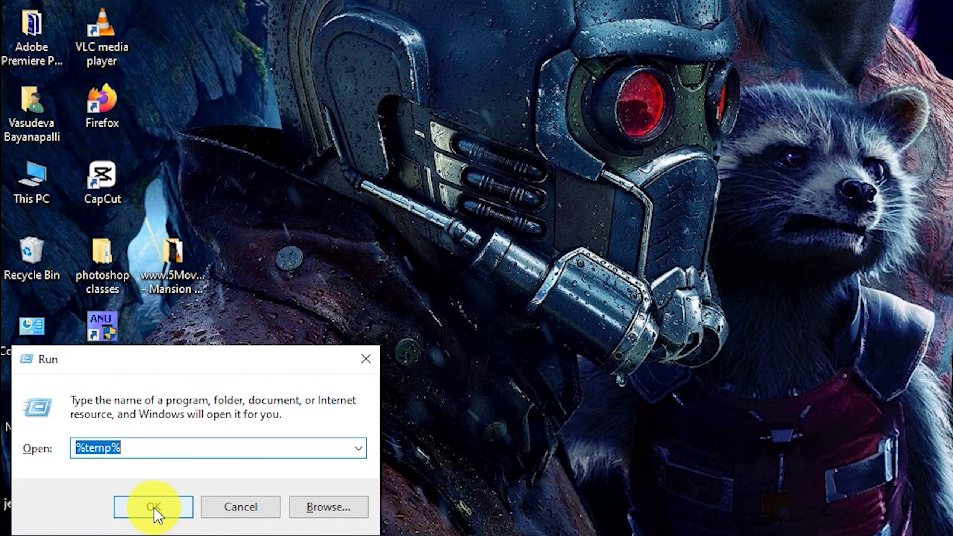
text(ten)
key(BackSpace)
text(mp)
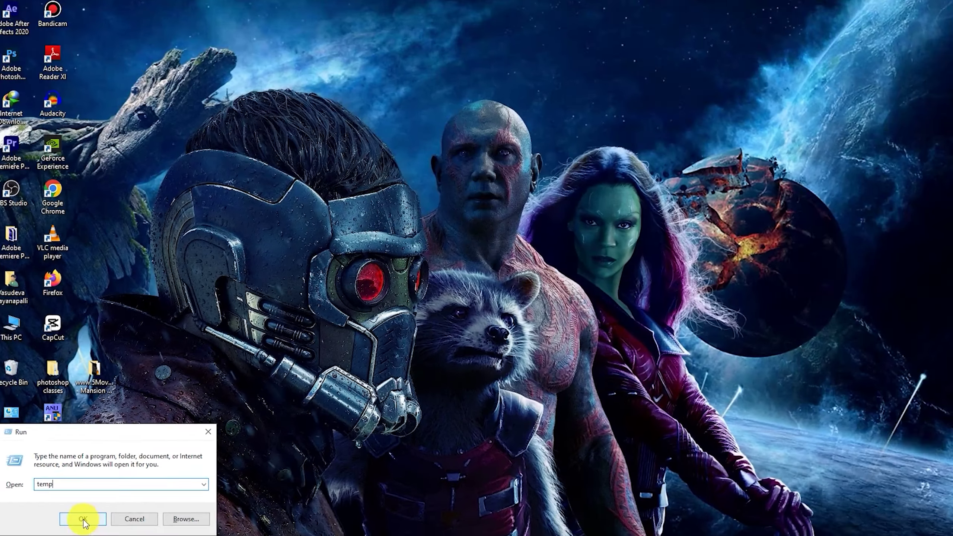
click(154, 507)
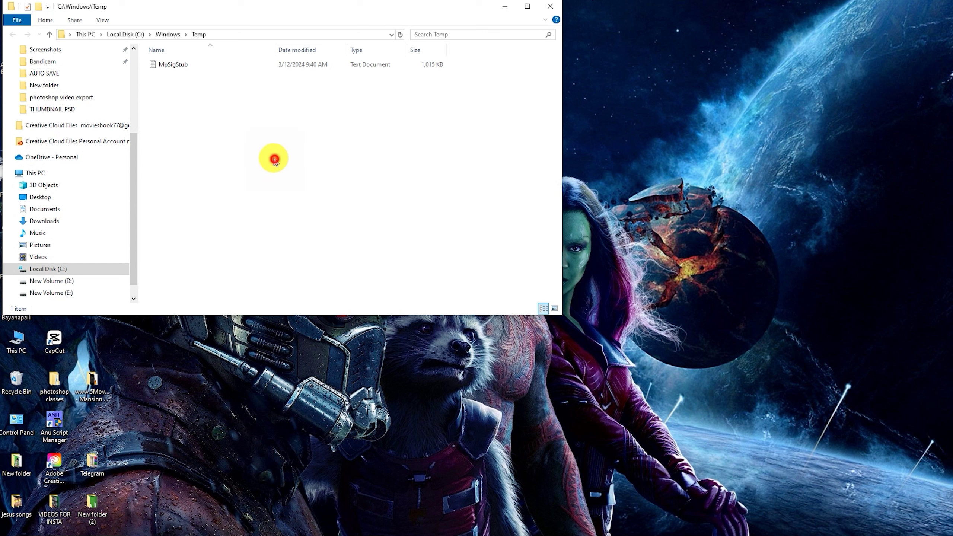
Permanently delete the MpSigStub file from the Windows Temp folder and close the folder window
click(263, 64)
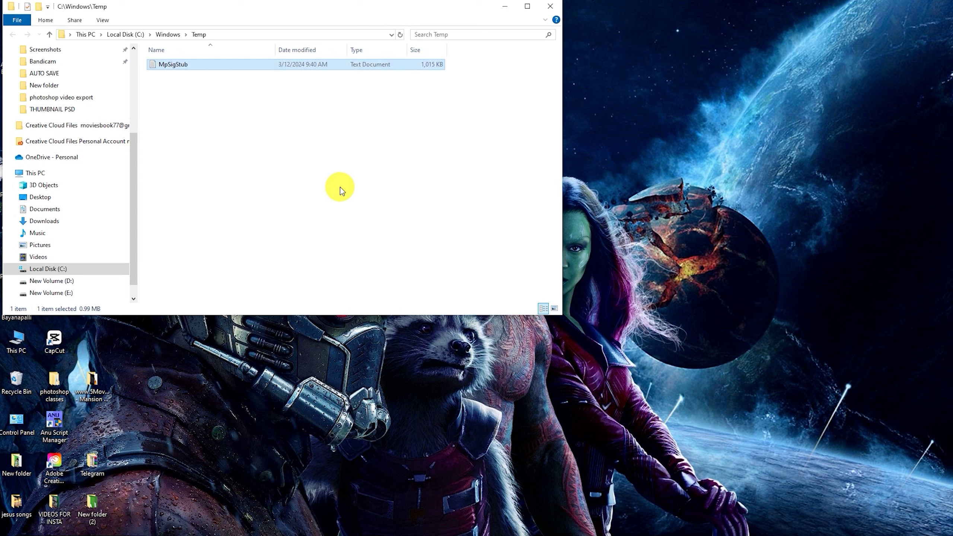
key(shift+Delete)
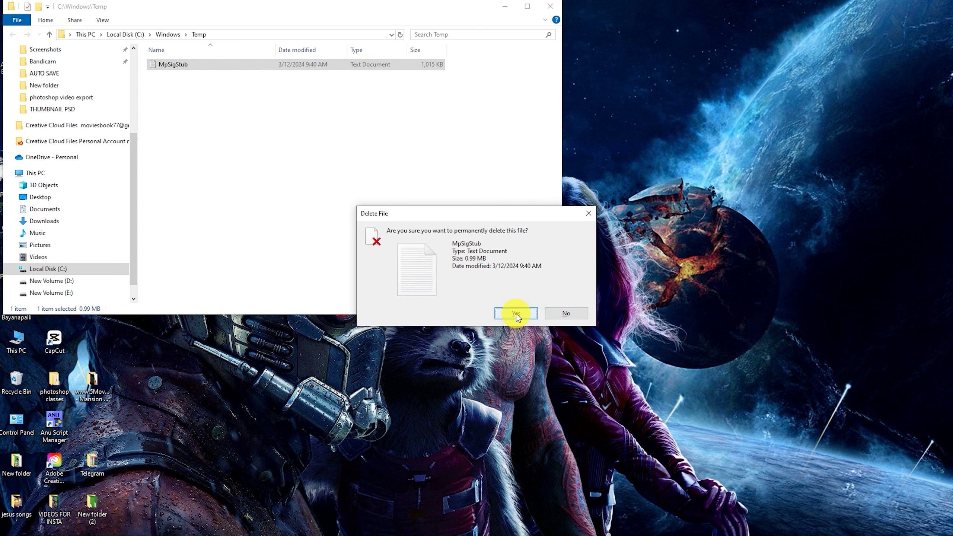
click(516, 313)
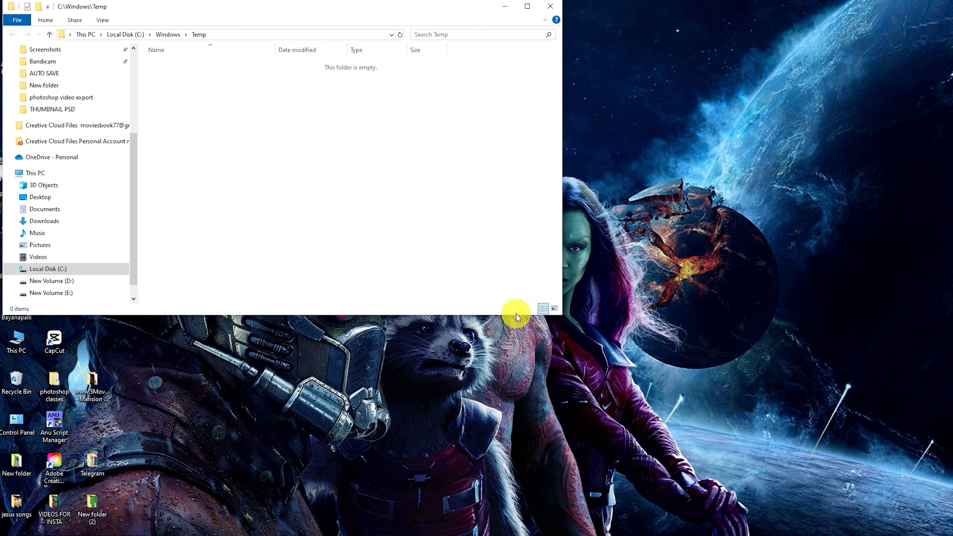
click(550, 6)
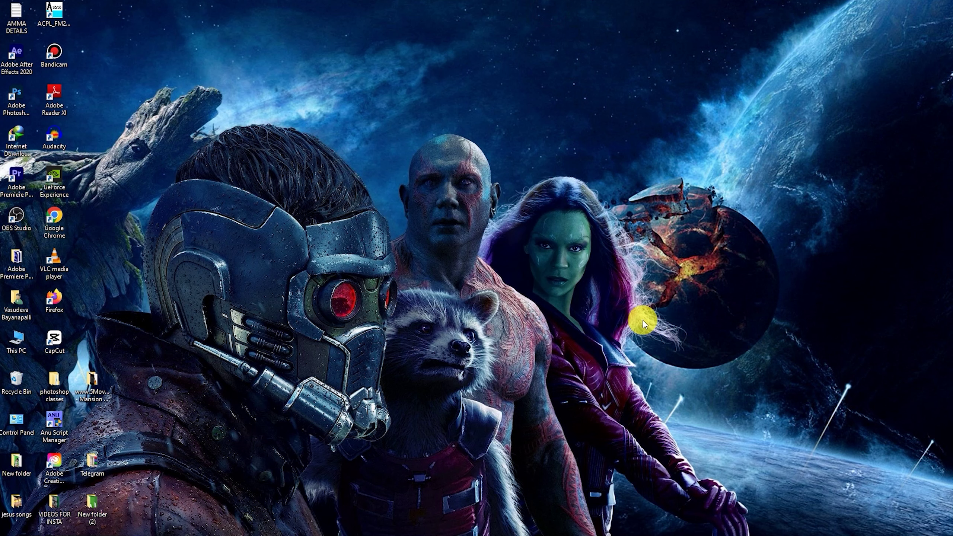
Open the user account's local Temp folder by executing %temp% from the Run dialog
key(super+r)
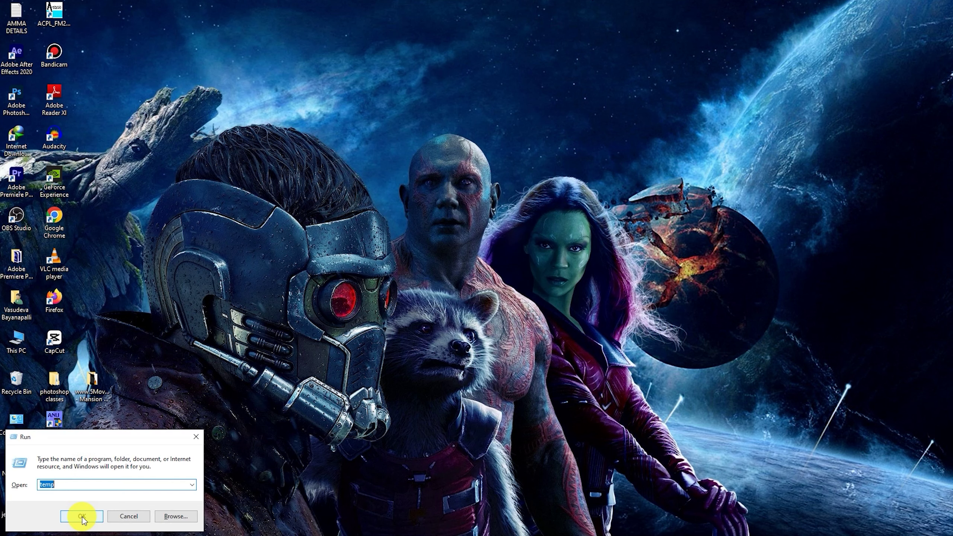
text(%temp%)
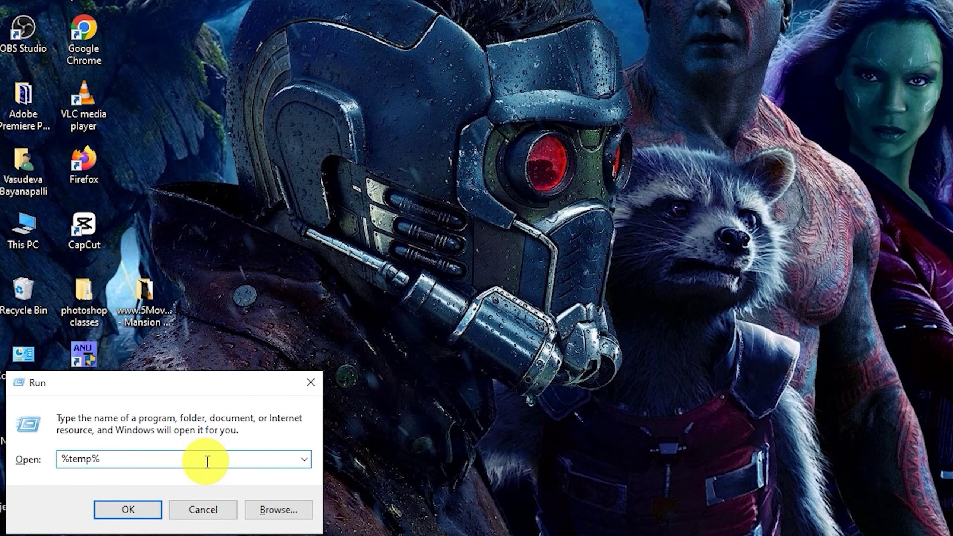
click(116, 511)
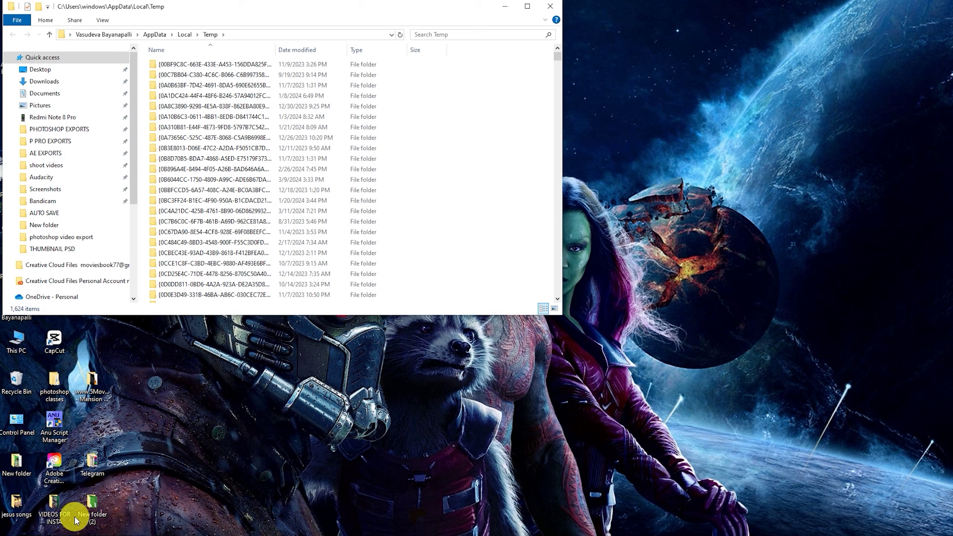
Delete all the items in the user's local Temp folder and close the folder window
scroll(367, 214, down, 10)
scroll(347, 229, down, 10)
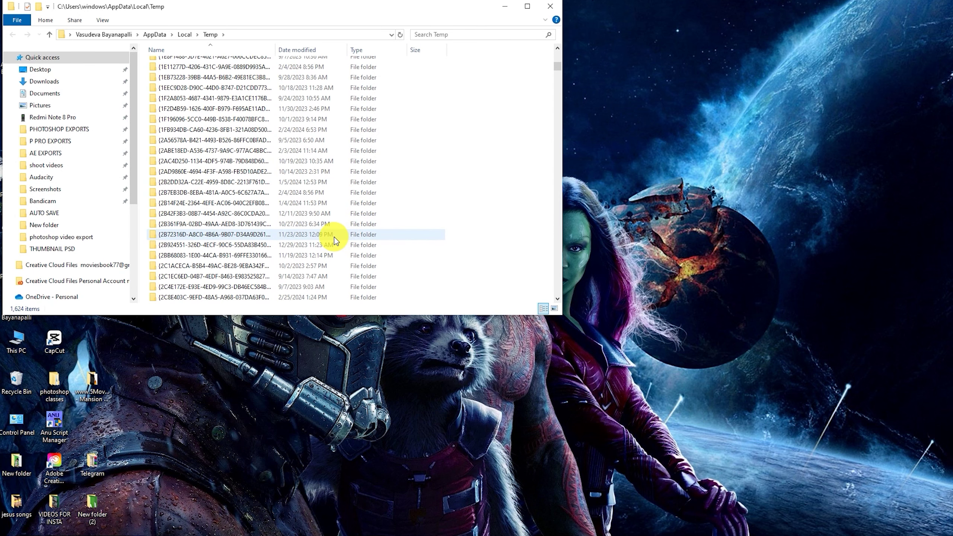
key(ctrl+a)
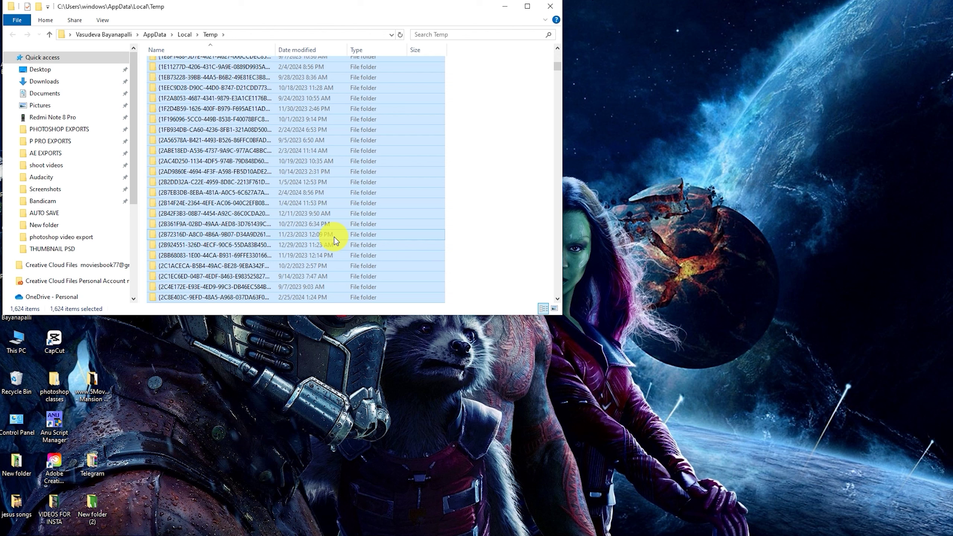
key(Delete)
click(516, 281)
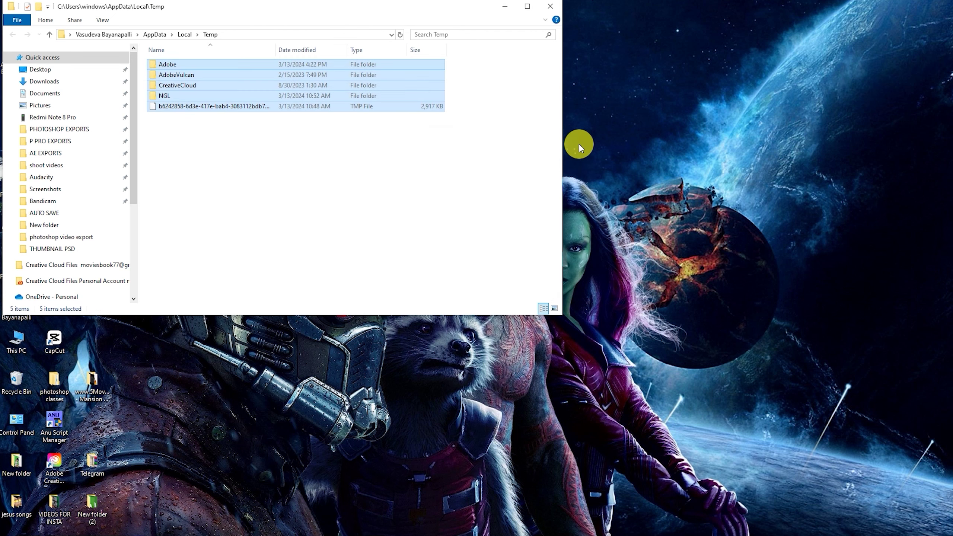
click(550, 6)
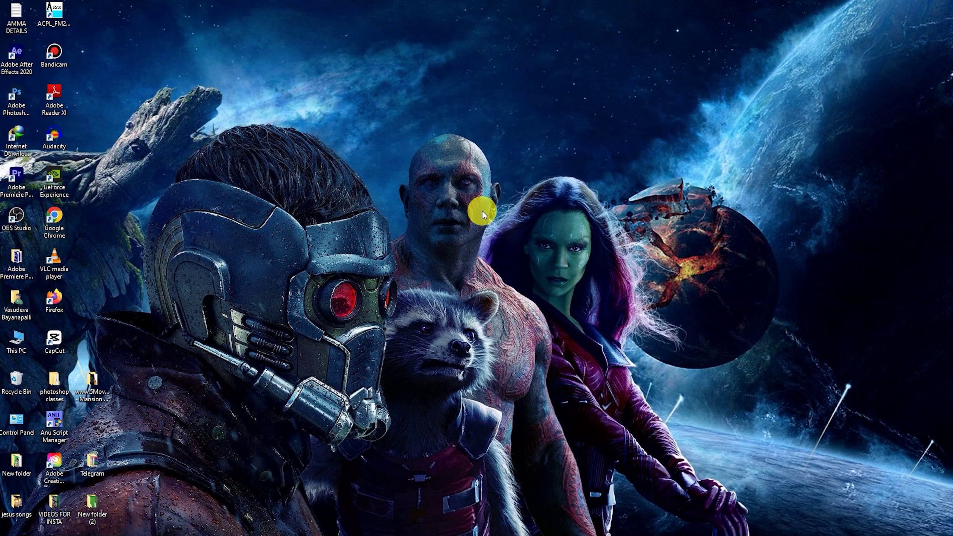
Open the Prefetch folder by executing prefetch from the Run dialog, granting permanent access to it
key(super+r)
text(prefetch)
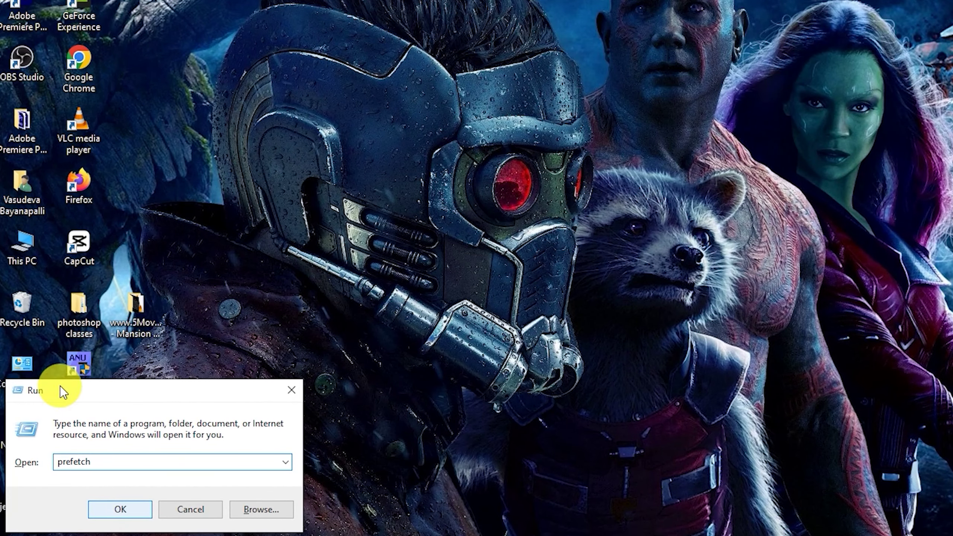
click(128, 509)
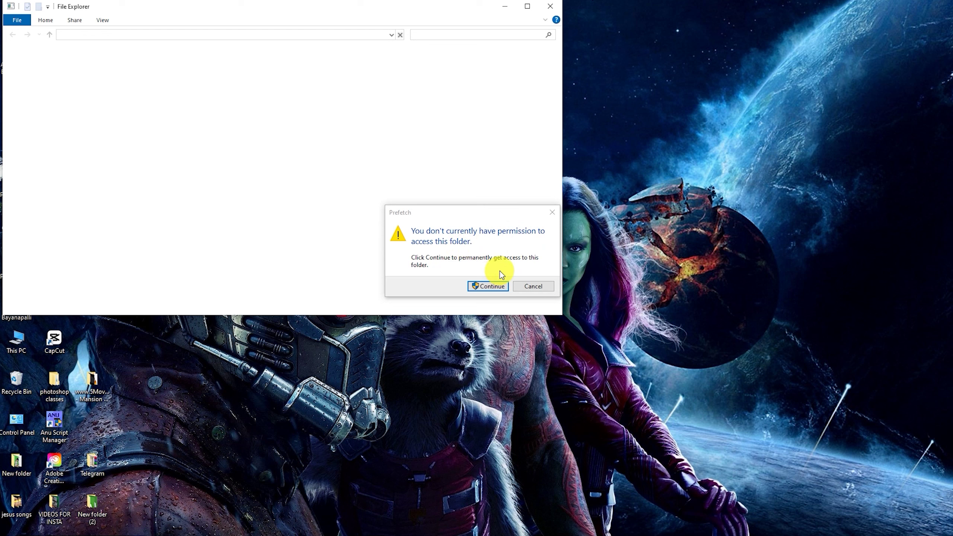
click(490, 285)
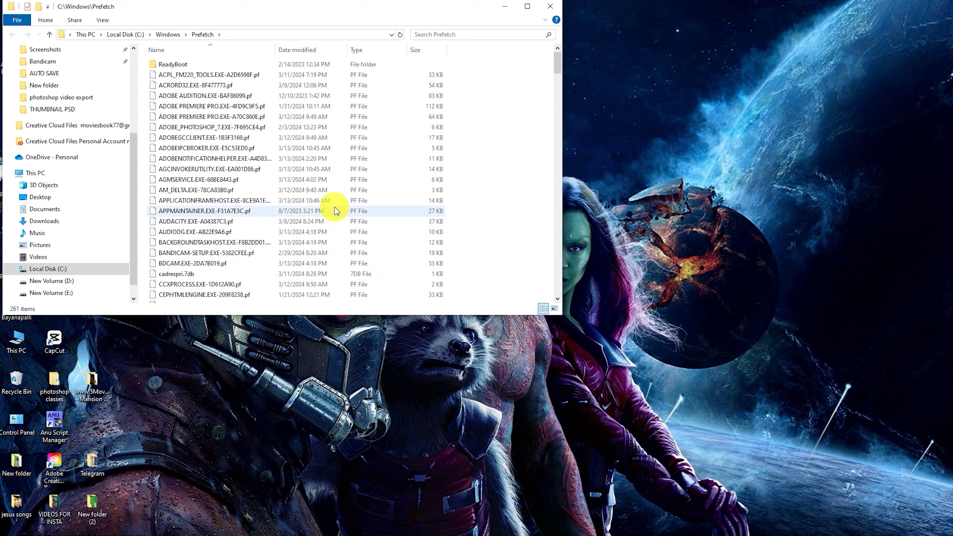
Delete all the items in the Prefetch folder, cancelling for the file in use, and close the folder window
key(ctrl+a)
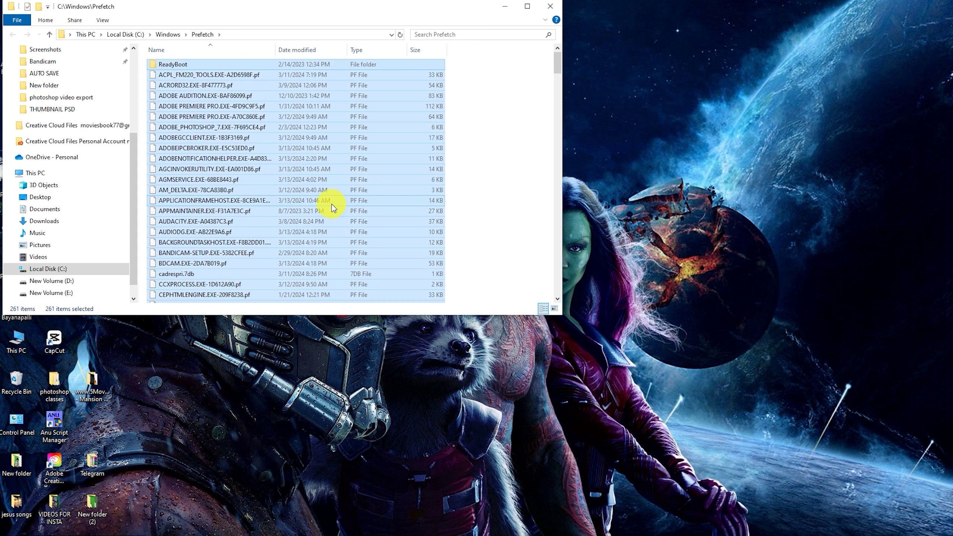
key(Delete)
click(516, 282)
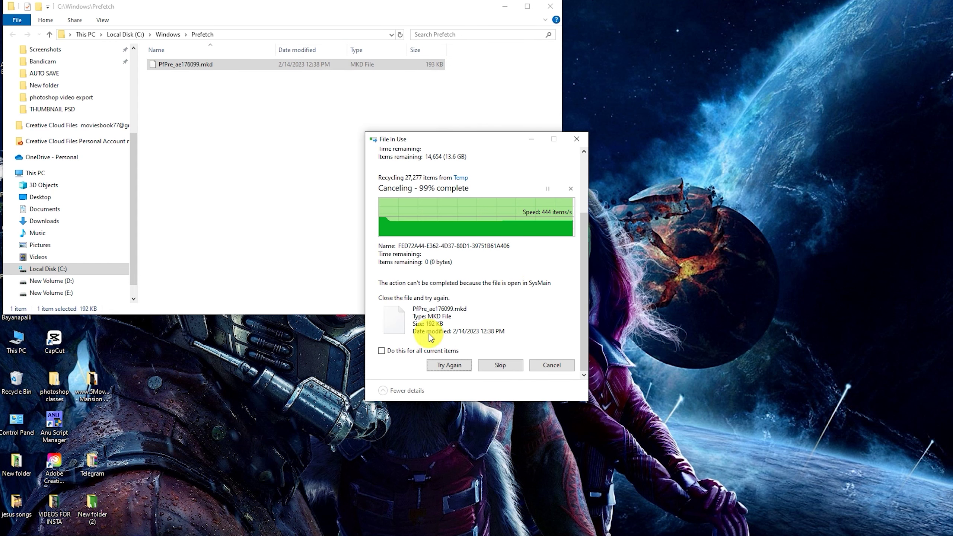
click(552, 364)
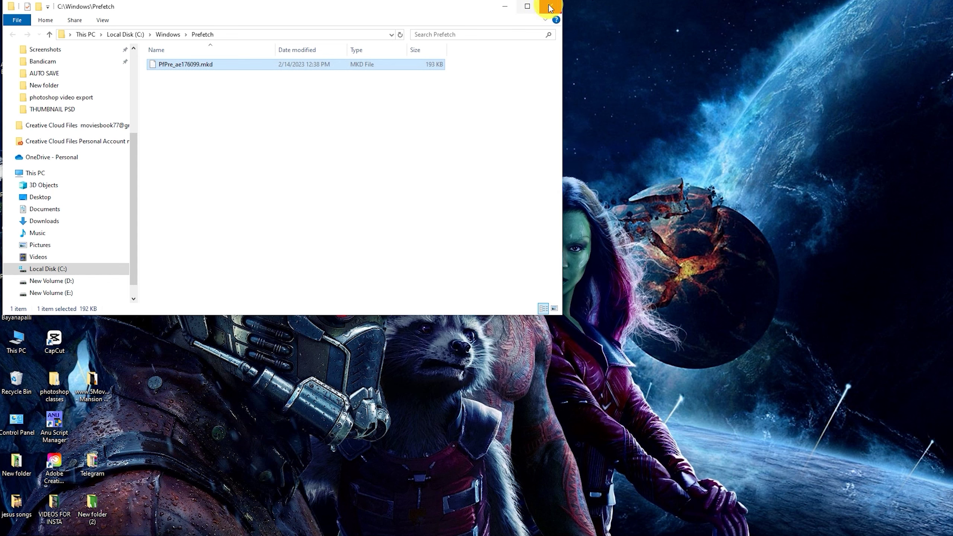
click(550, 6)
Refresh the desktop and open the Recycle Bin in a maximized window
right_click(456, 115)
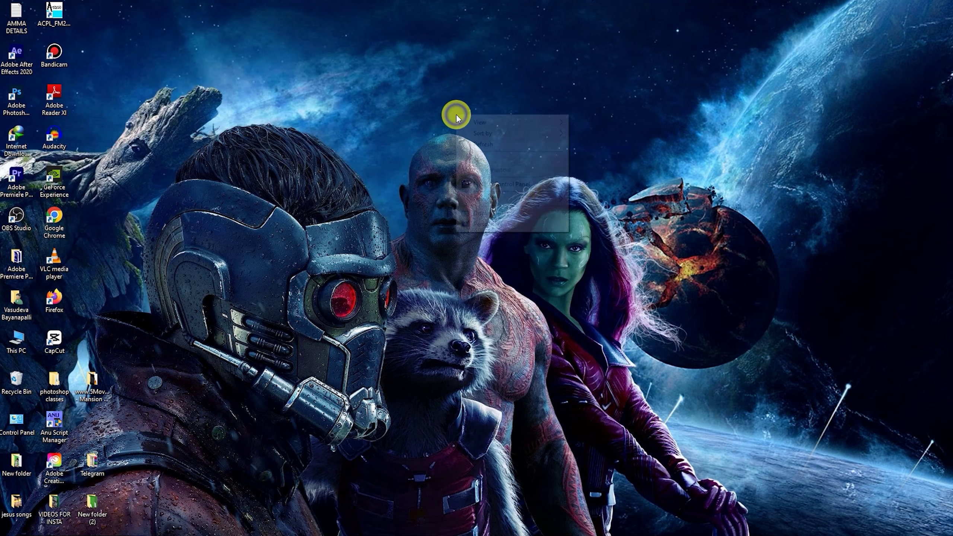
click(509, 144)
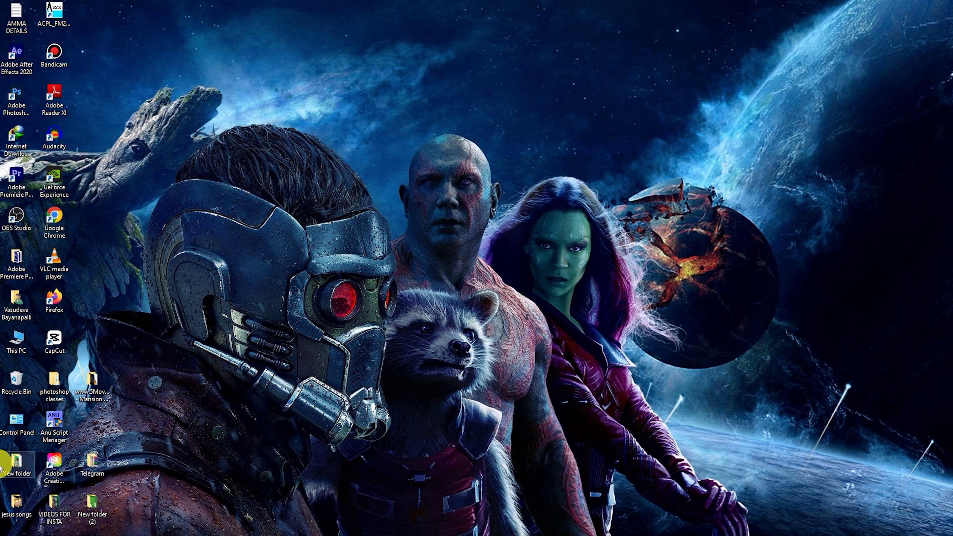
double_click(25, 388)
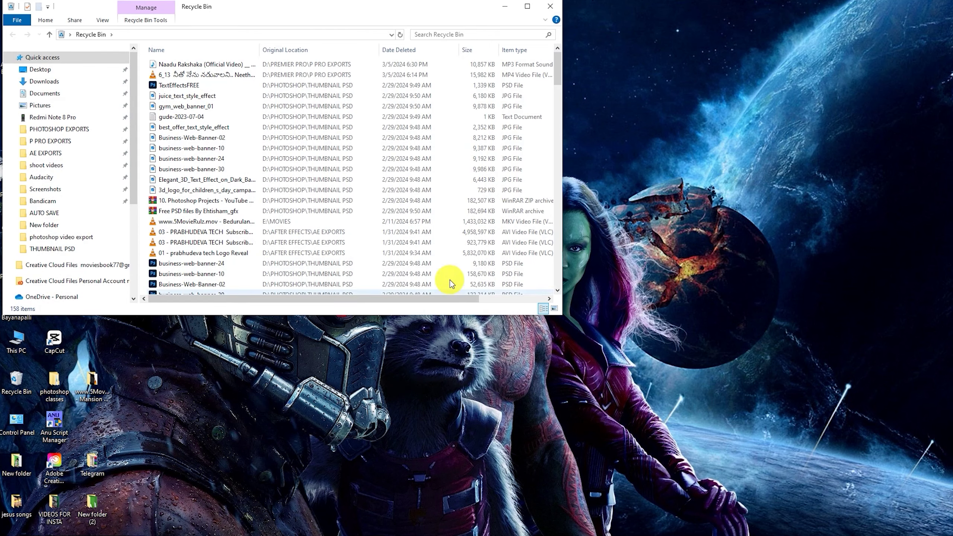
click(523, 8)
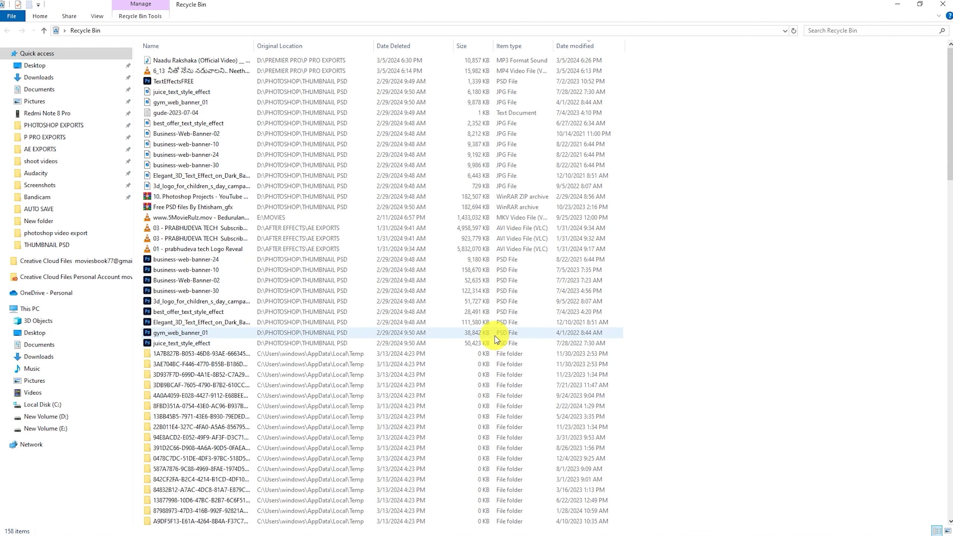
Permanently delete every item in the Recycle Bin and close its window
scroll(494, 336, down, 20)
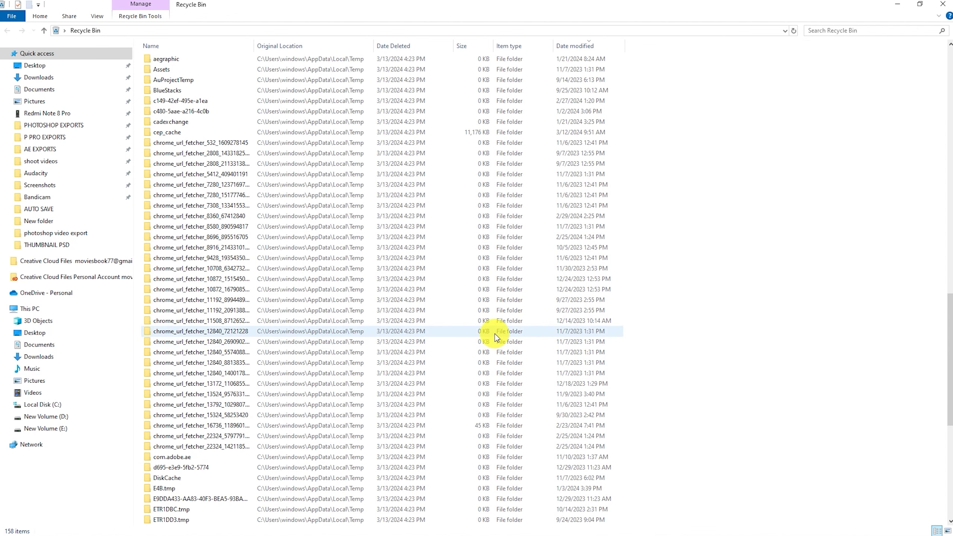
scroll(494, 333, up, 17)
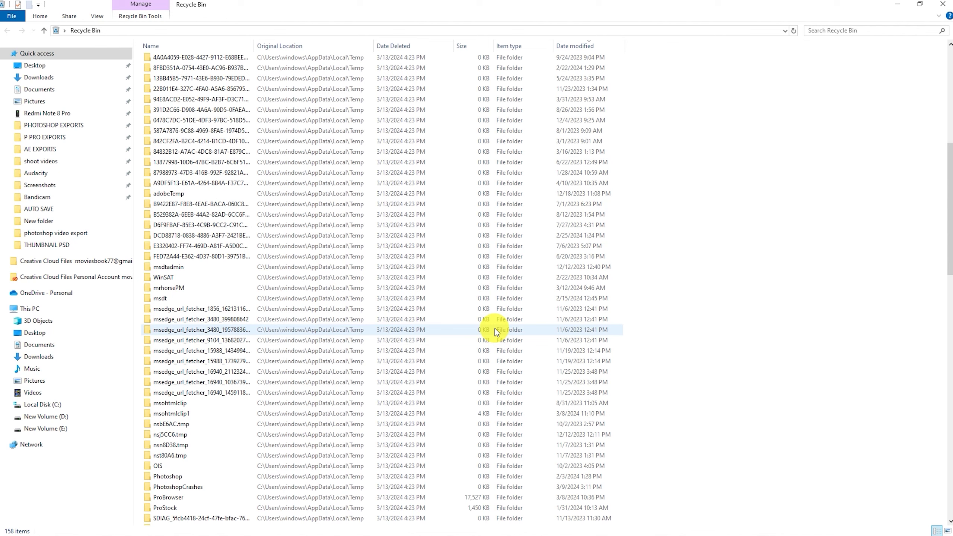
scroll(494, 331, up, 11)
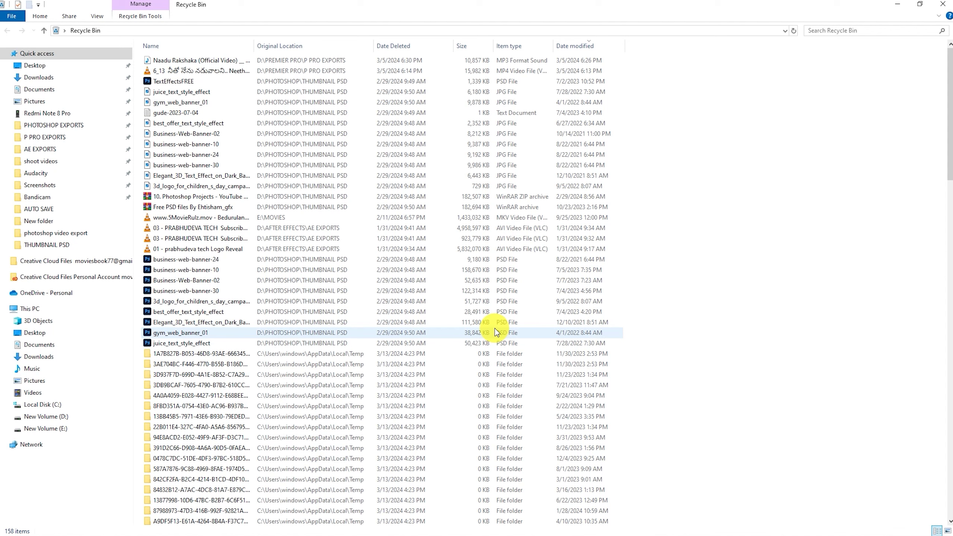
key(ctrl+a)
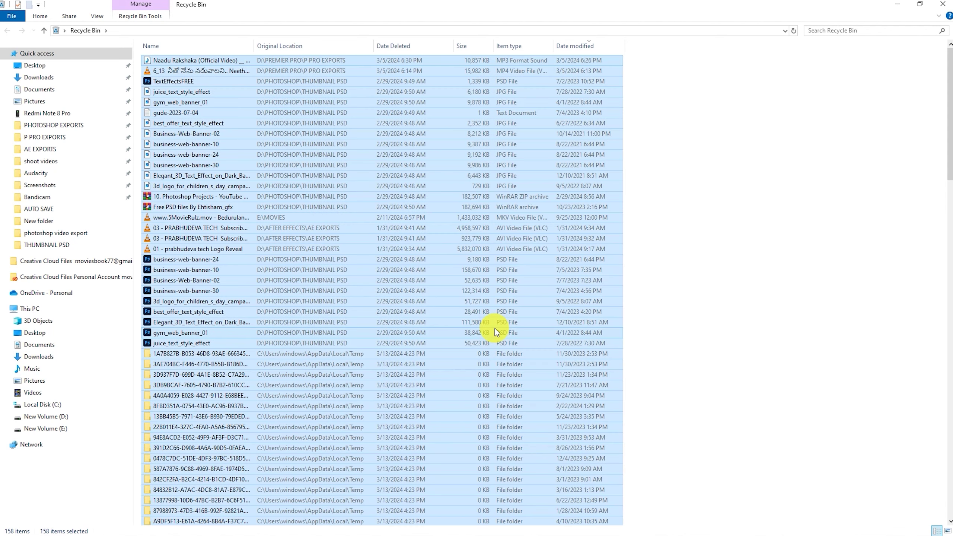
key(Delete)
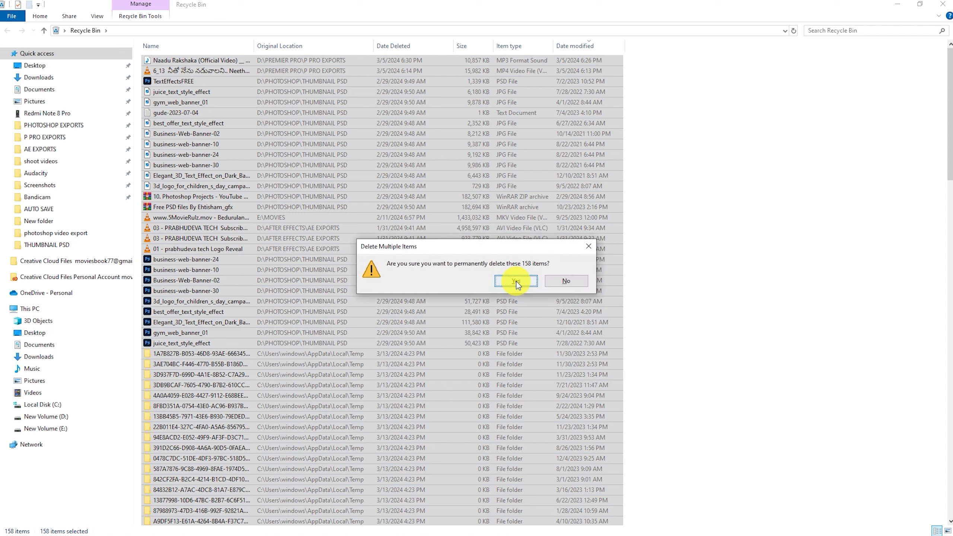
click(516, 282)
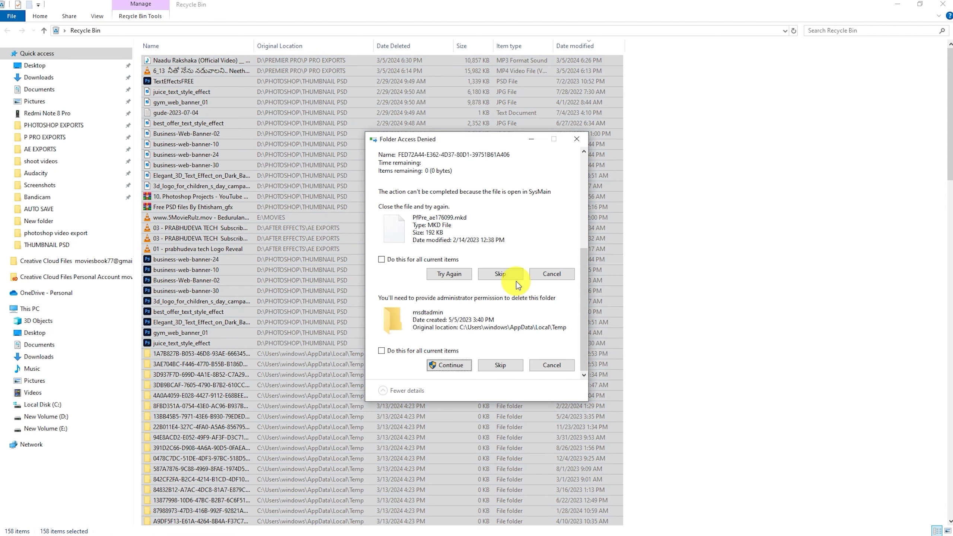
click(514, 279)
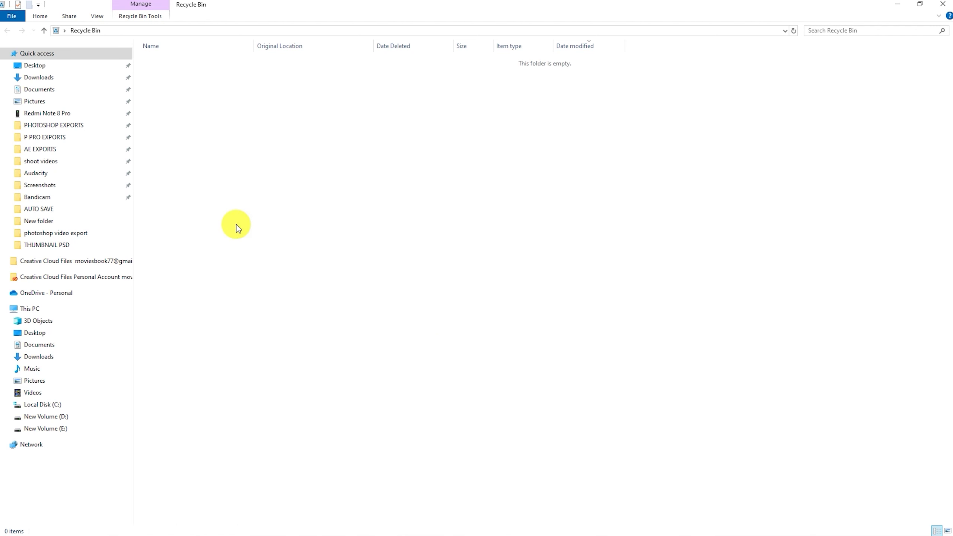
click(942, 5)
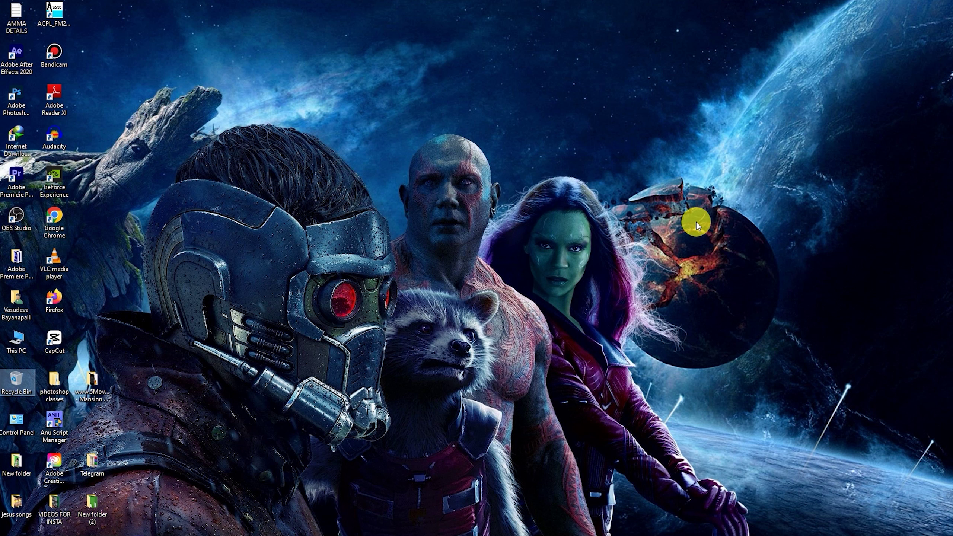
Search Windows for "uninstall" and open the Add or remove programs settings
click(102, 527)
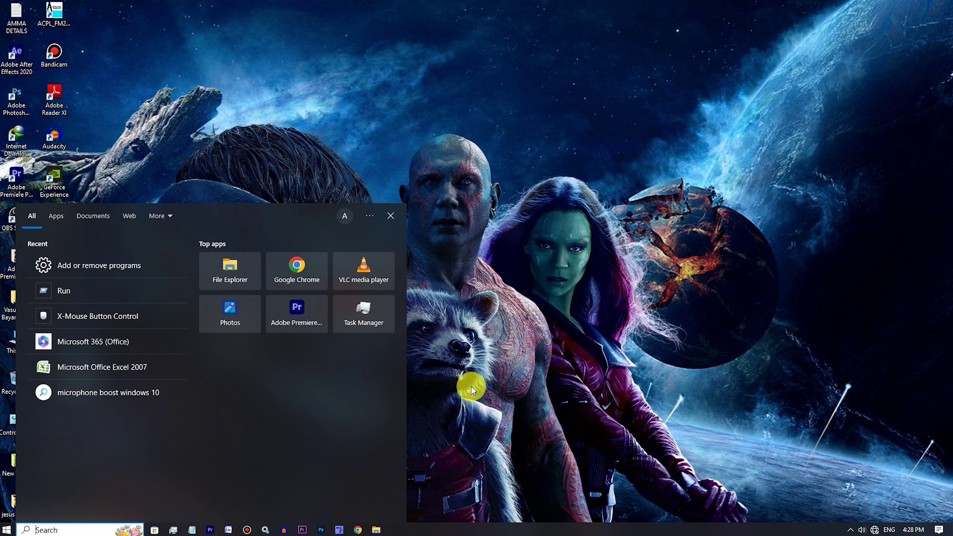
text(uninstall)
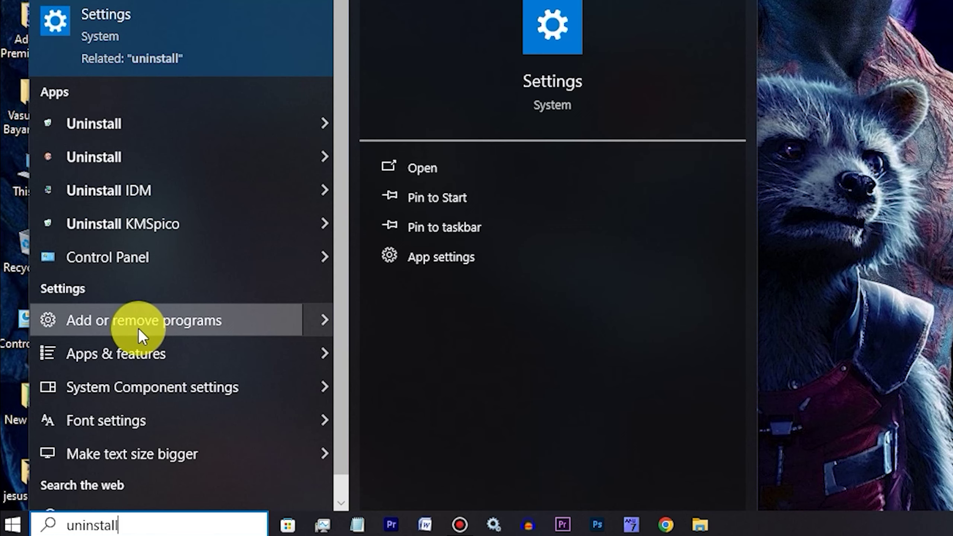
click(210, 326)
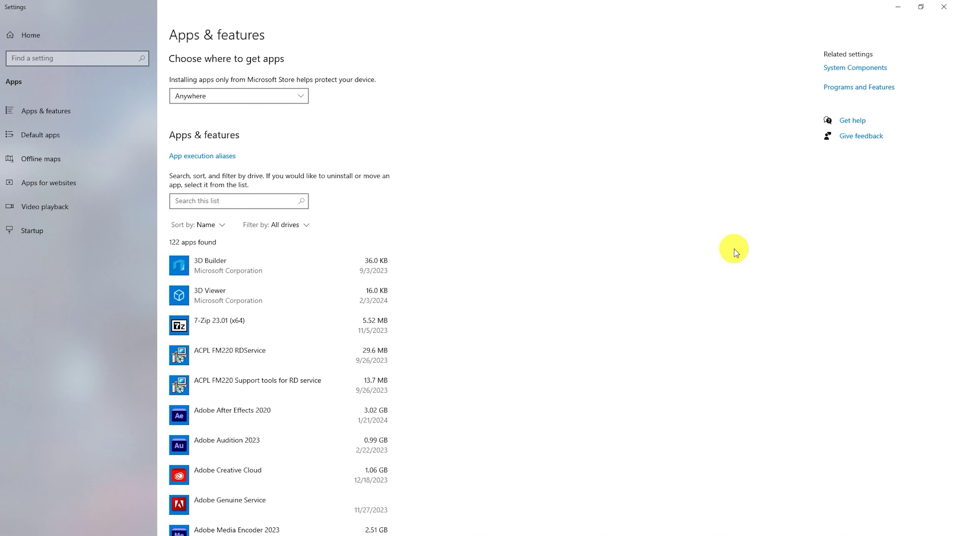
Find OBS Studio in the installed apps list, uninstall it completely and close its uninstaller
scroll(616, 312, down, 10)
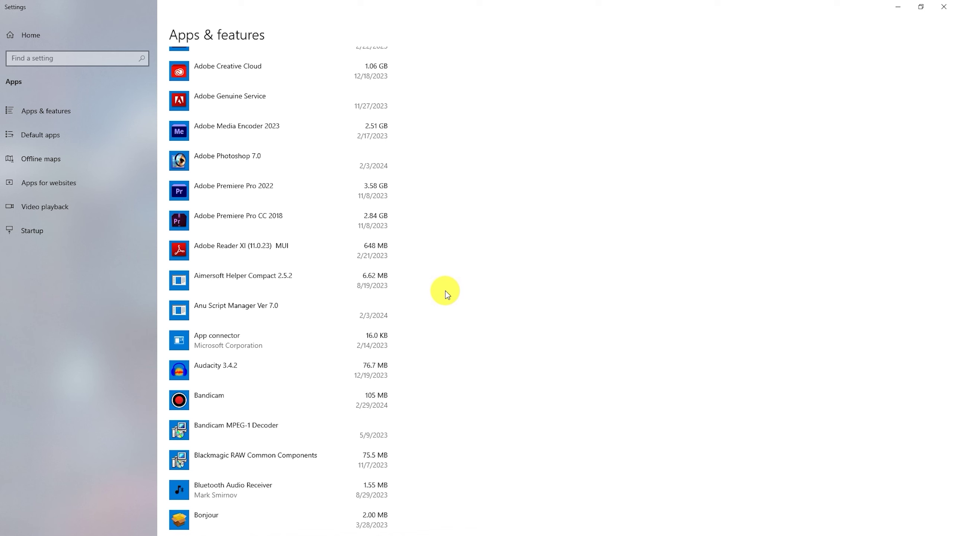
scroll(442, 310, up, 6)
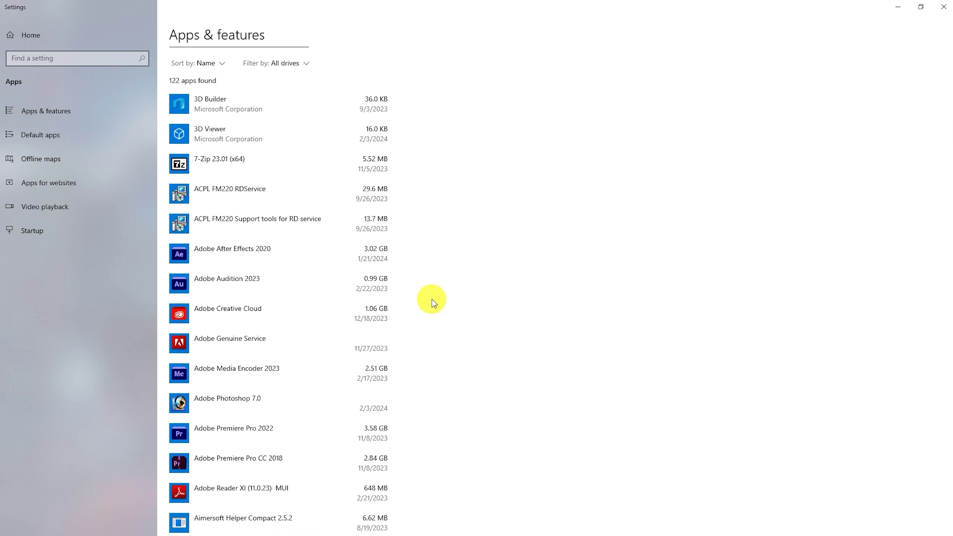
scroll(432, 300, down, 20)
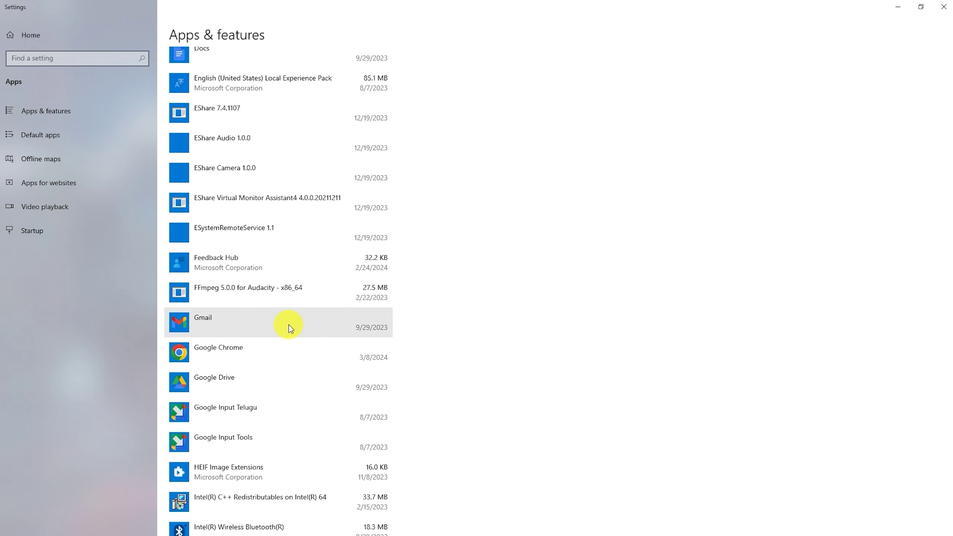
scroll(290, 325, down, 20)
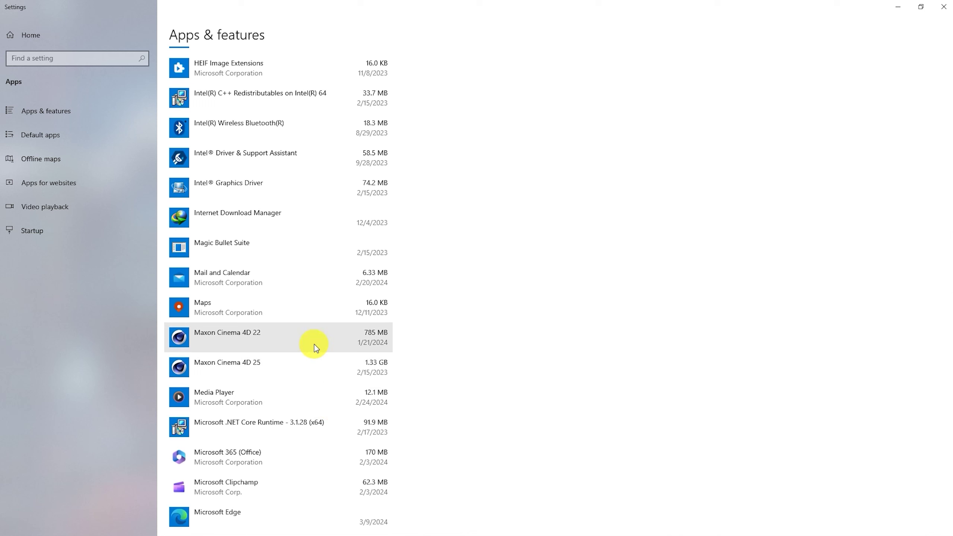
click(323, 248)
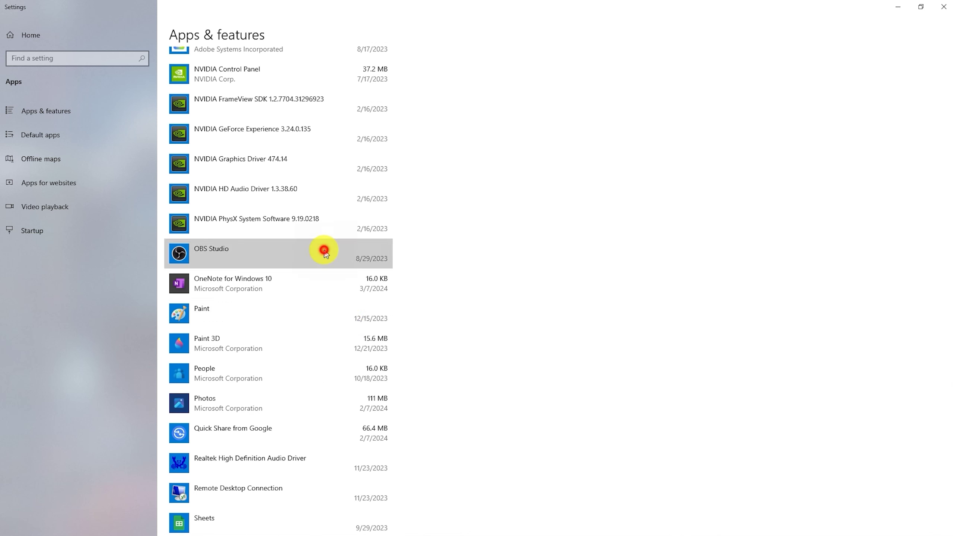
click(379, 295)
click(405, 271)
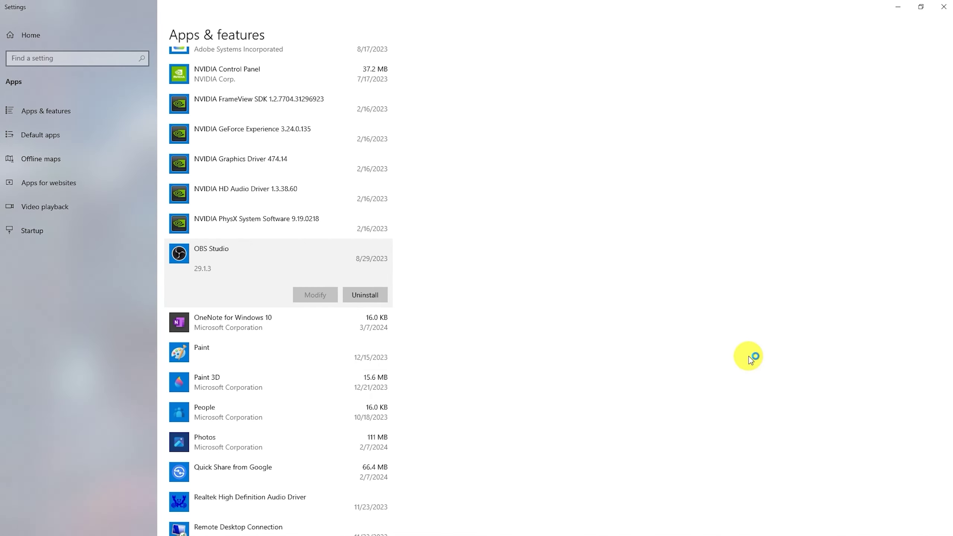
click(534, 353)
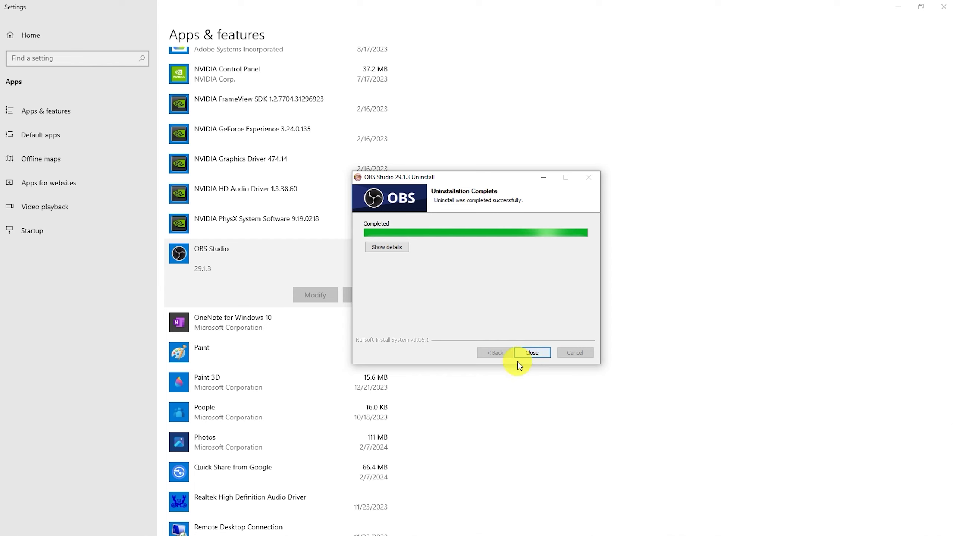
click(532, 353)
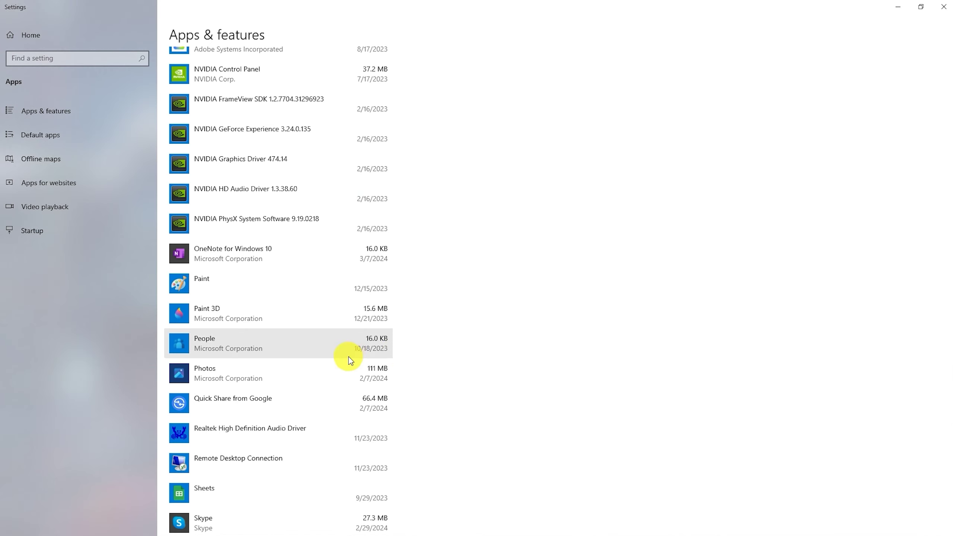
scroll(378, 355, down, 15)
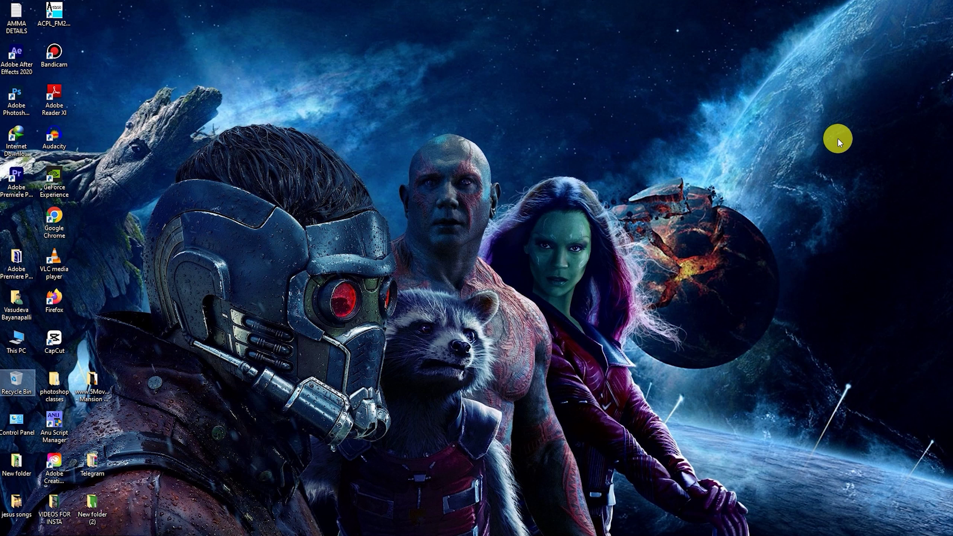
Refresh the desktop and open This PC to show the computer's drives
right_click(223, 203)
click(270, 238)
click(22, 347)
double_click(21, 348)
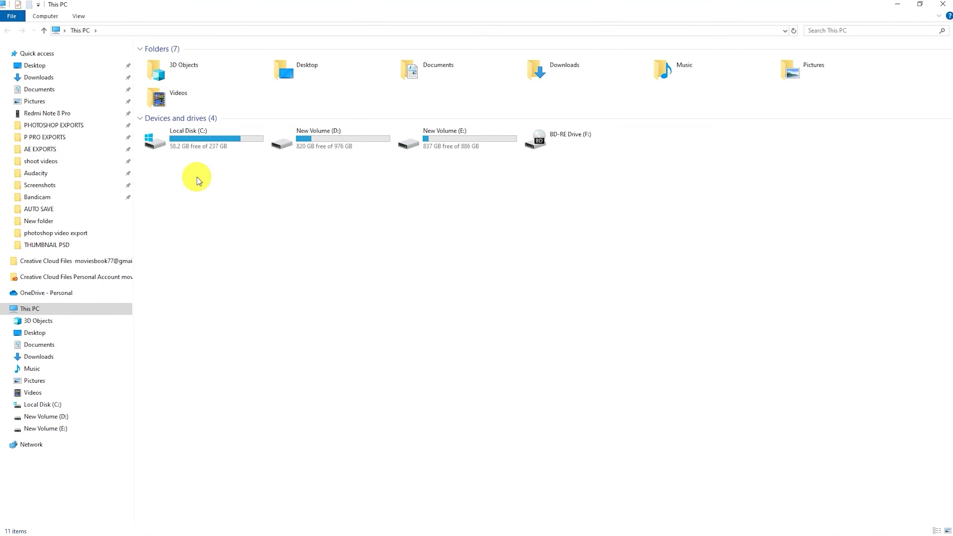
Optimize the Local Disk (C:) drive using the optimization tool in its properties, and close both dialogs
right_click(224, 139)
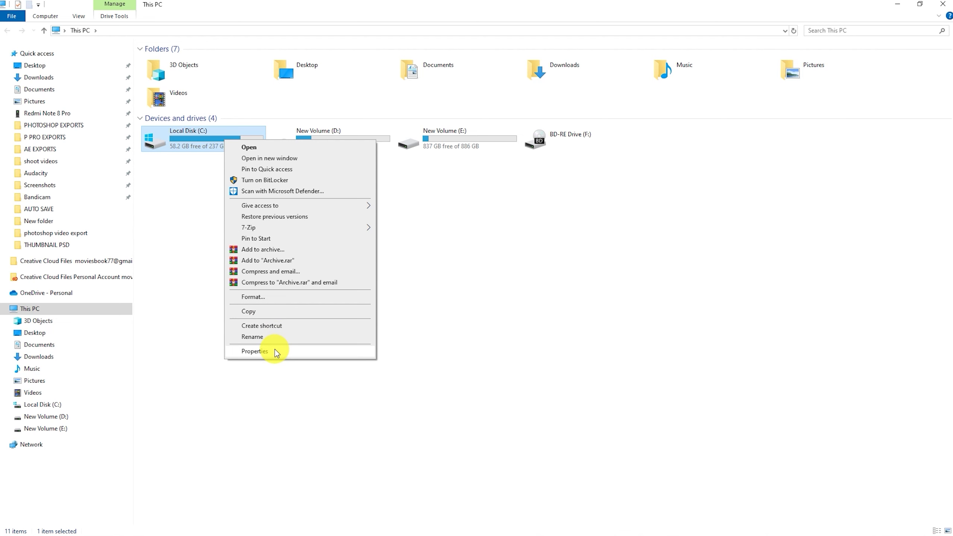
click(274, 349)
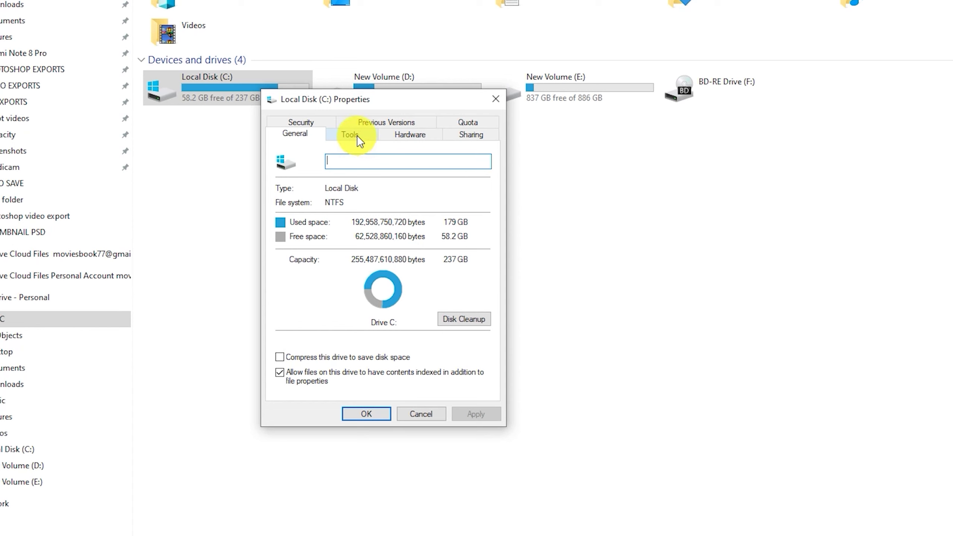
click(356, 136)
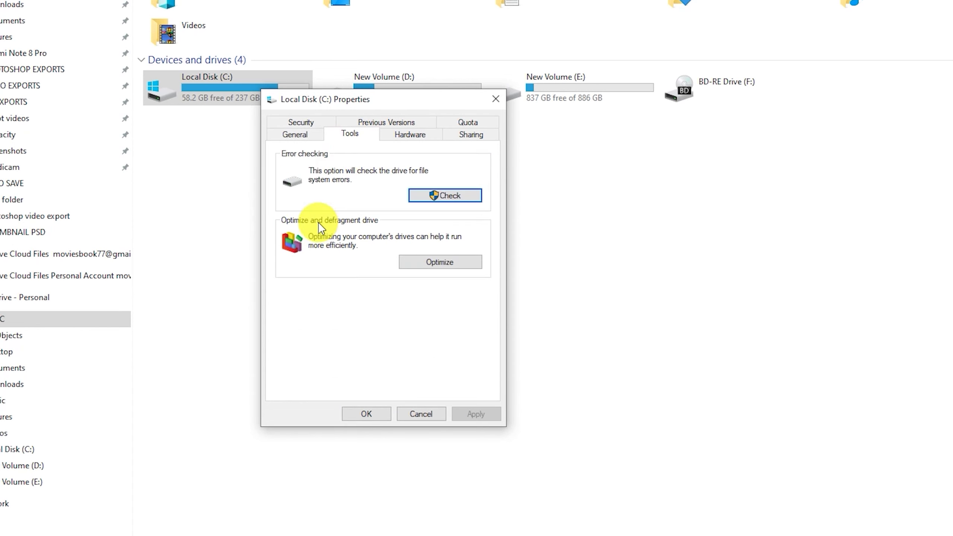
click(442, 265)
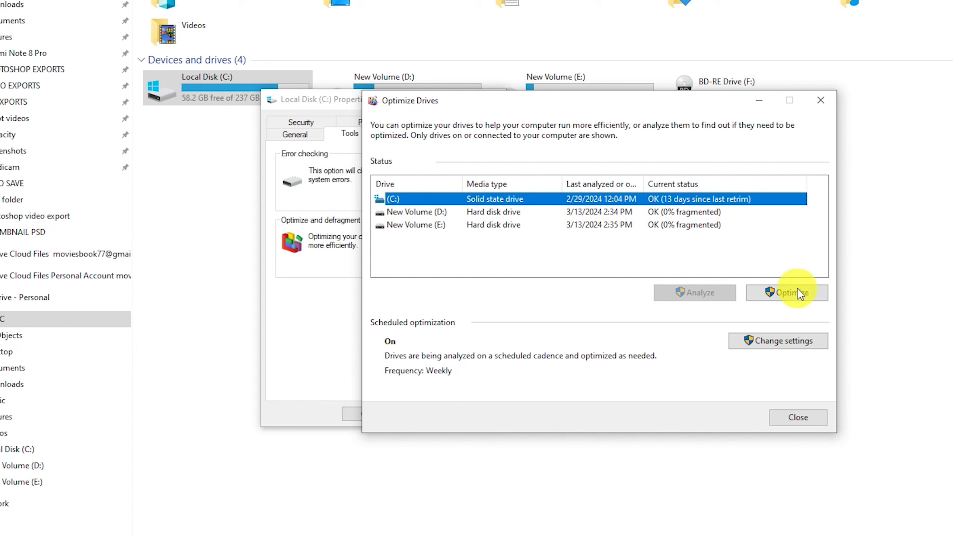
click(803, 295)
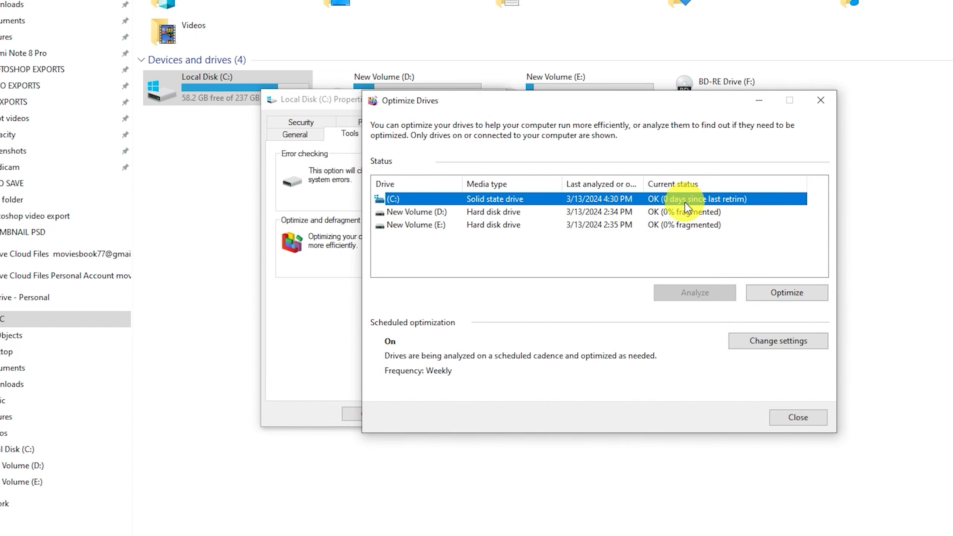
click(825, 105)
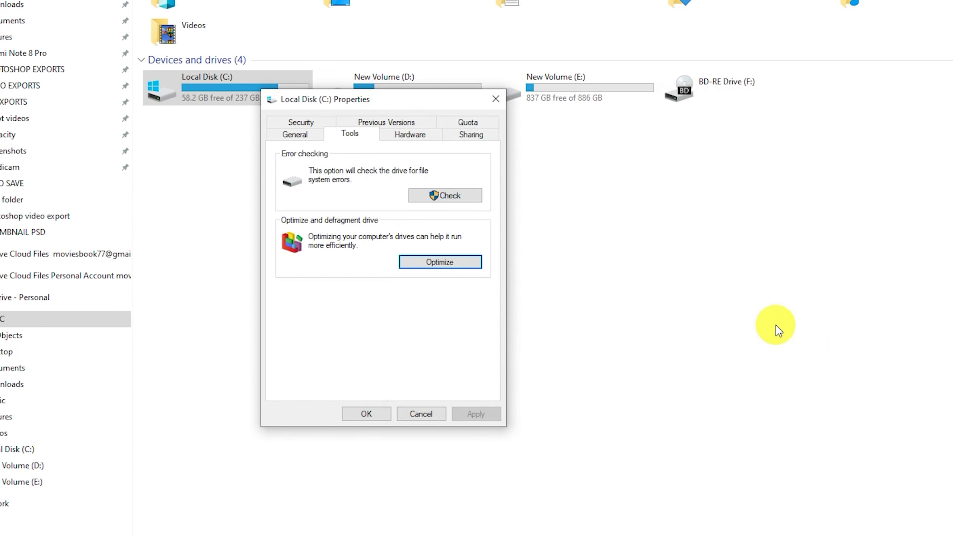
click(495, 99)
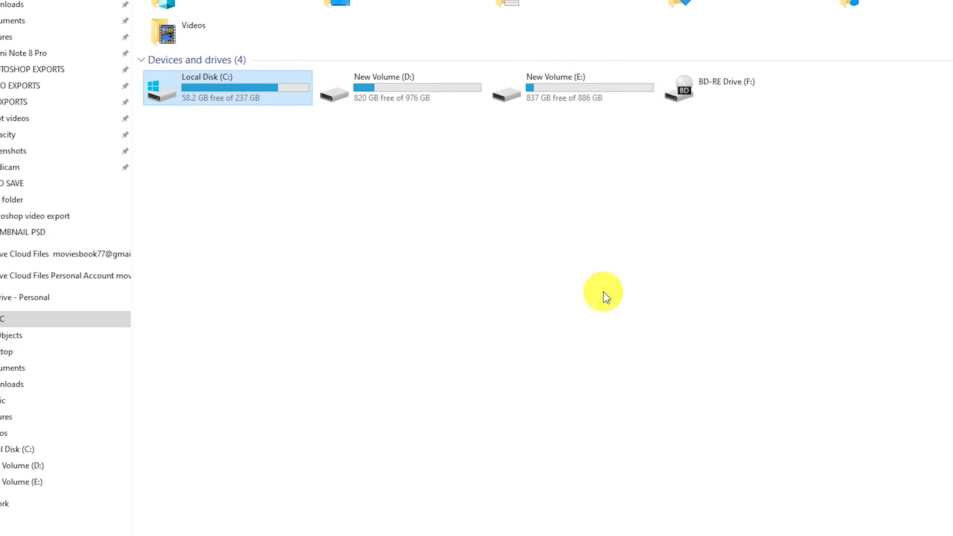
Bring up the available commands for the Local Disk (C:) drive
right_click(212, 95)
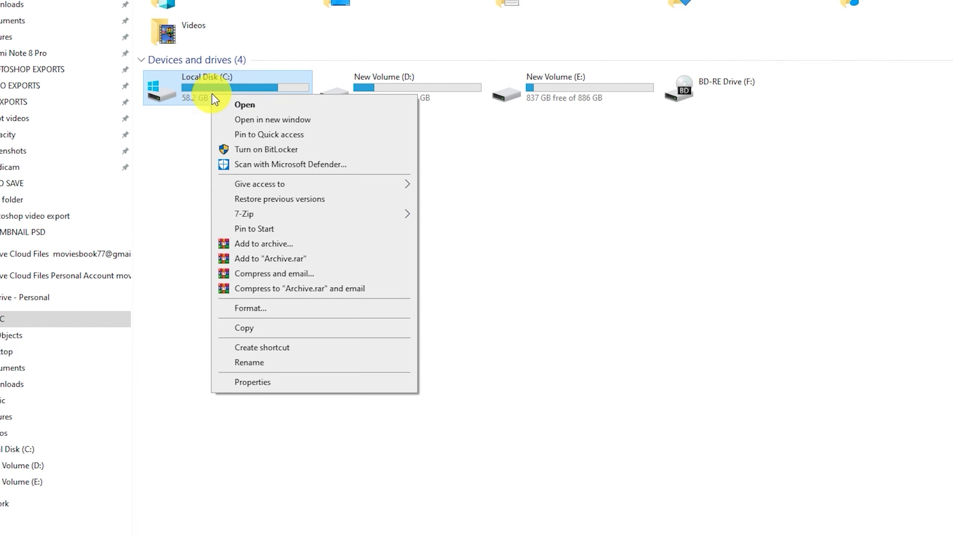